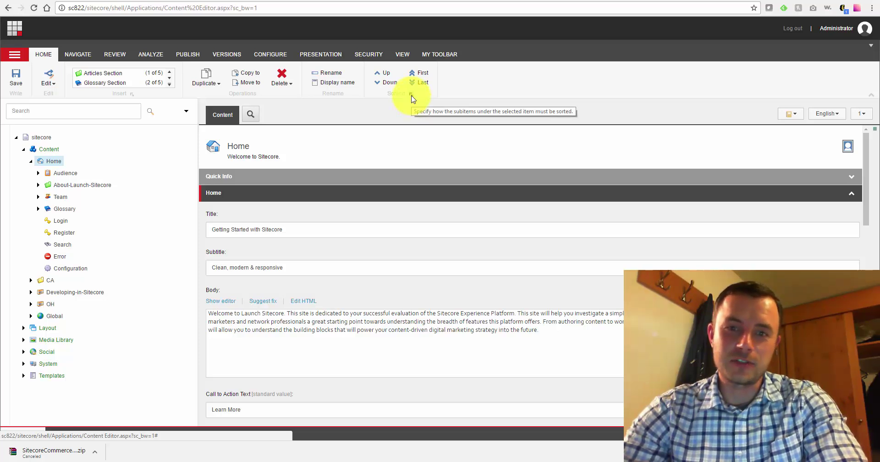
Open the sort-order settings for Home's subitems and move the dialog slightly left.
left_click(412, 97)
triple_click(442, 93)
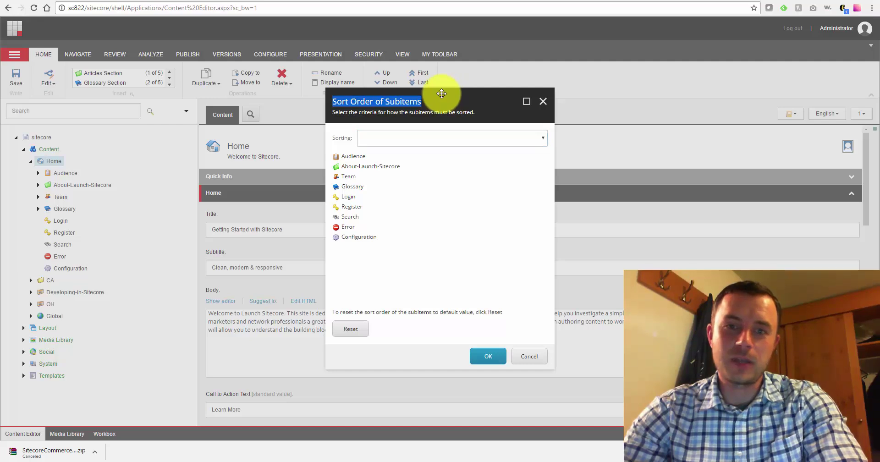
left_click(466, 100)
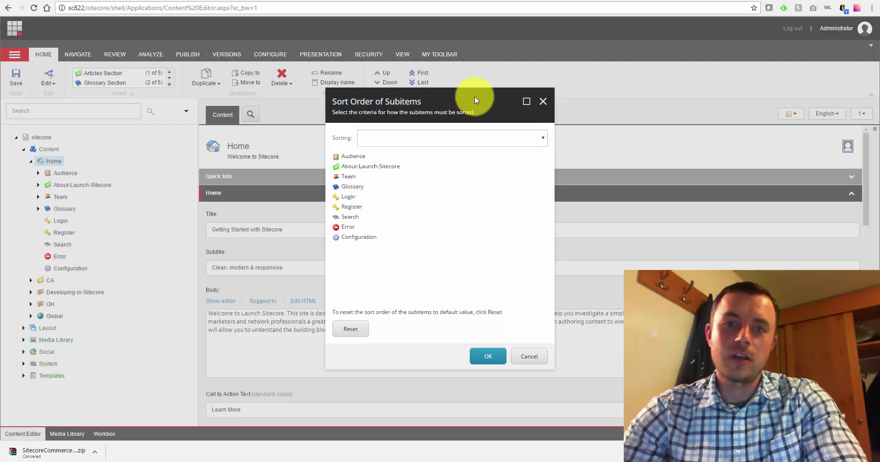
left_click_drag(476, 99, 464, 98)
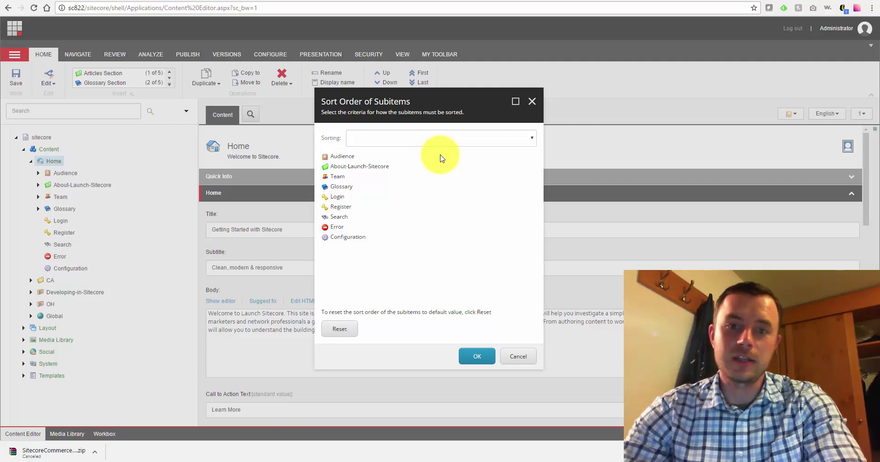
Apply Reverse sorting to Home's subitems, then bring the sort-order settings back up.
left_click(456, 140)
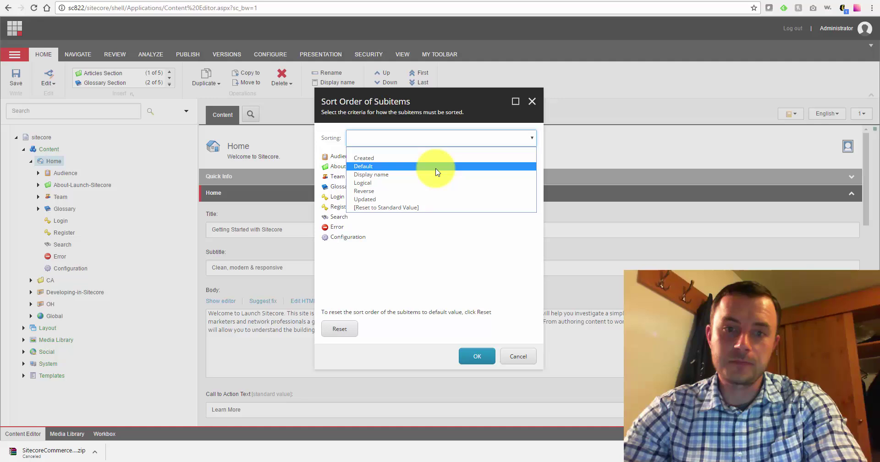
left_click(434, 192)
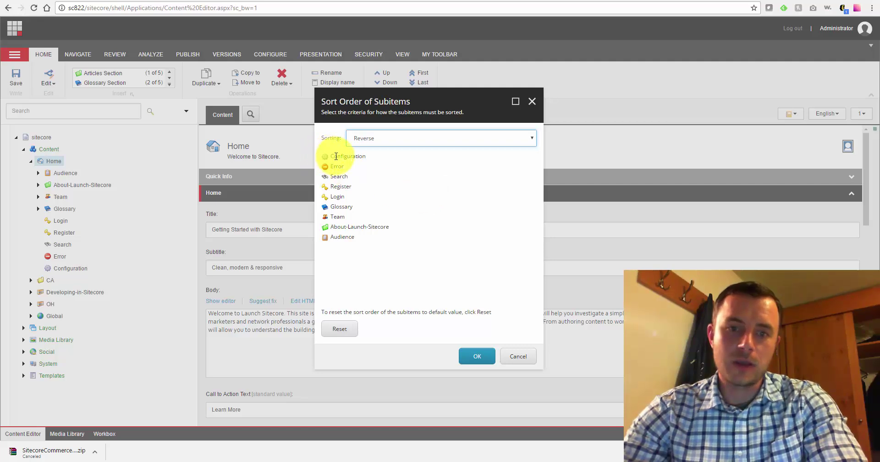
left_click_drag(329, 157, 390, 247)
left_click(389, 248)
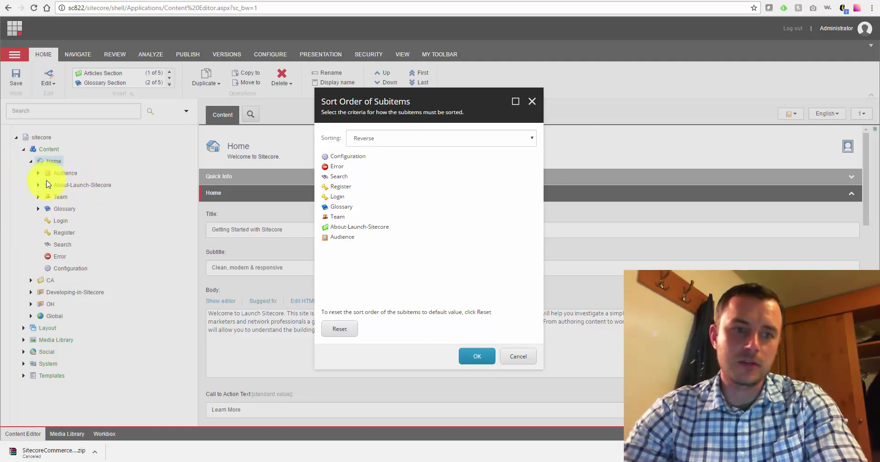
left_click(476, 357)
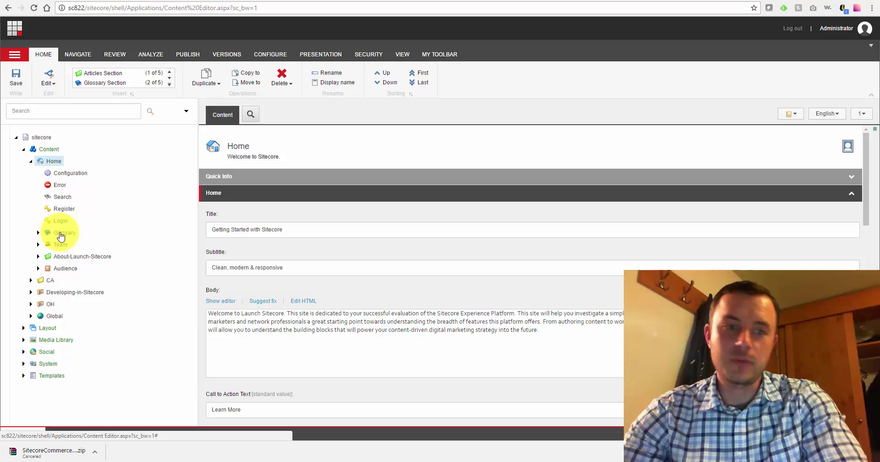
left_click(410, 95)
Expand the Sorting dropdown to list the sorting choices, with Reverse still selected.
left_click(427, 143)
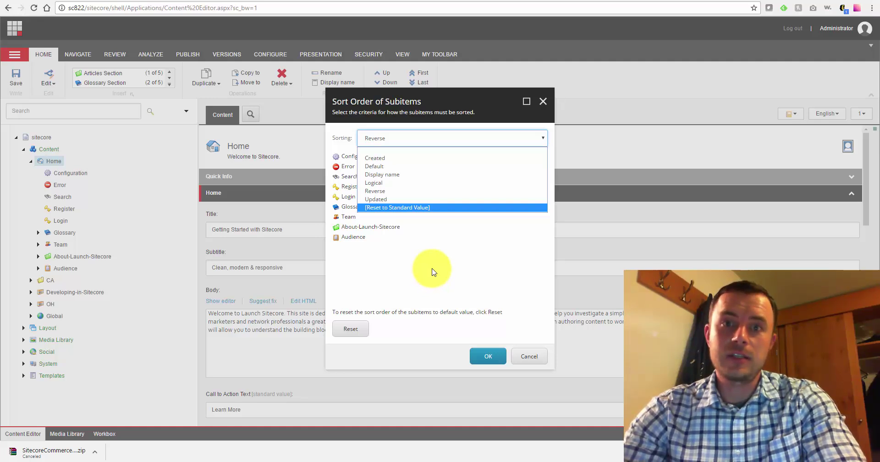
left_click(448, 258)
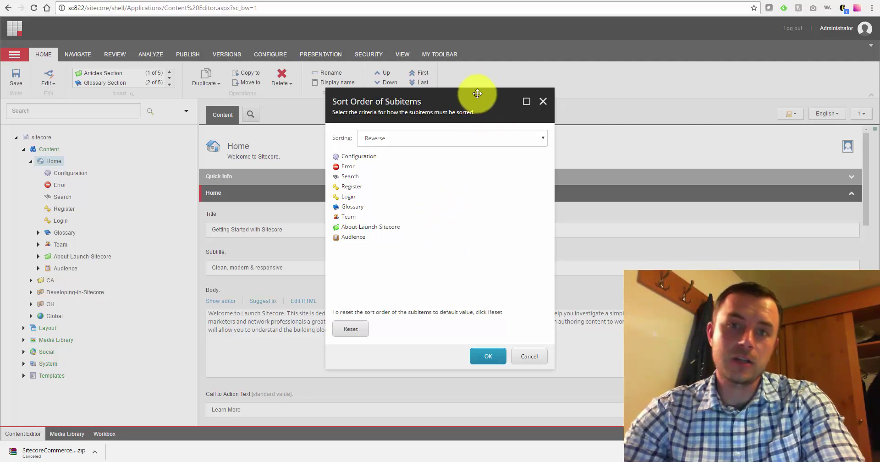
left_click_drag(476, 93, 455, 93)
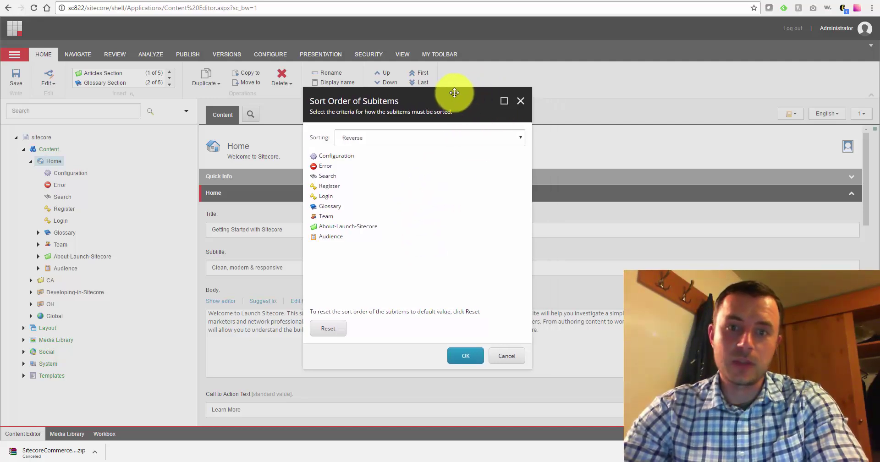
left_click(428, 137)
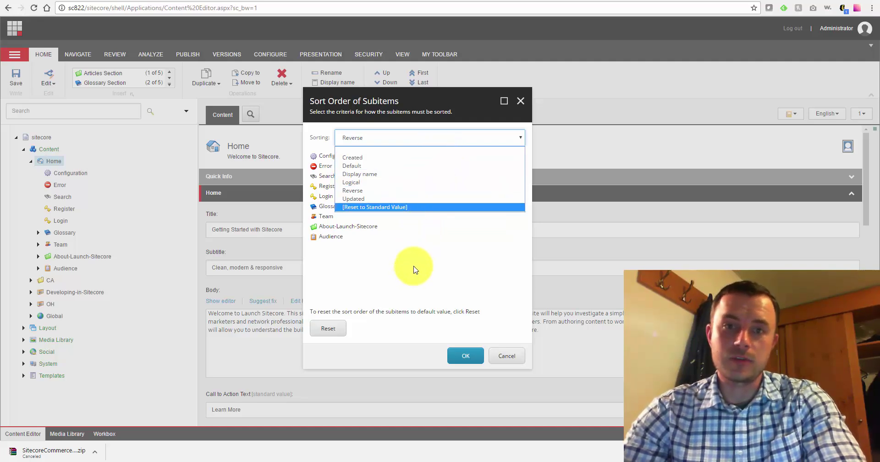
left_click(412, 220)
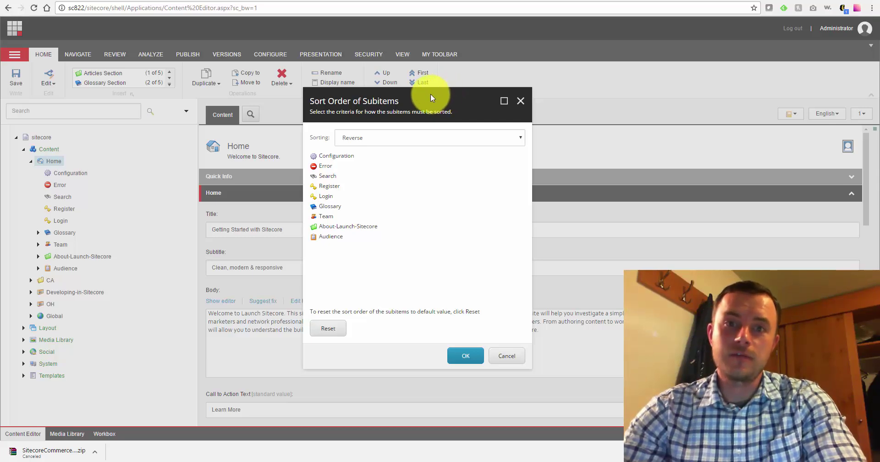
left_click(743, 1)
scroll(665, 161, "up", 10)
scroll(706, 142, "up", 15)
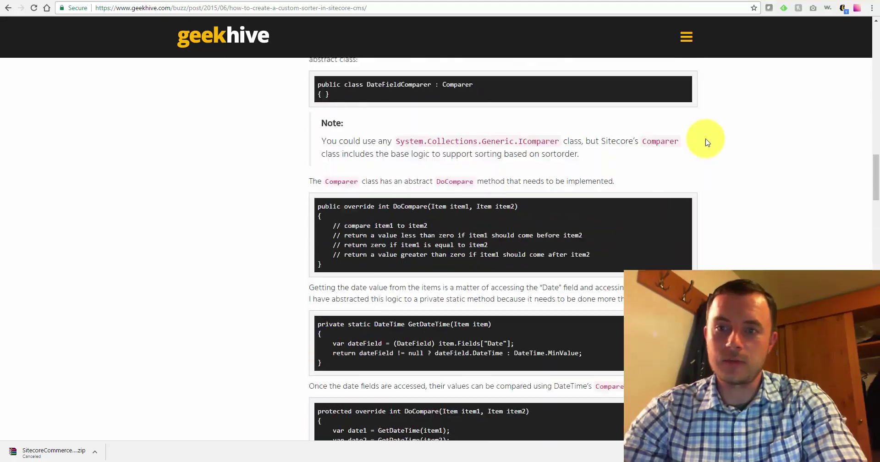
scroll(713, 133, "down", 5)
scroll(714, 133, "down", 5)
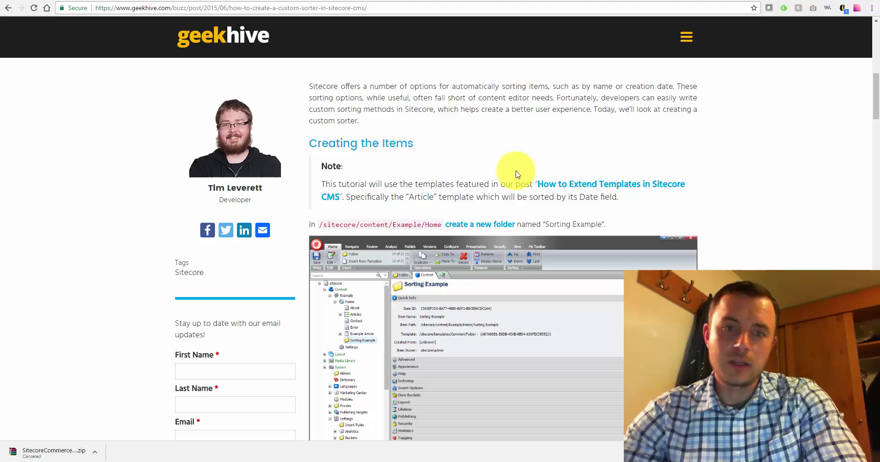
scroll(509, 155, "down", 3)
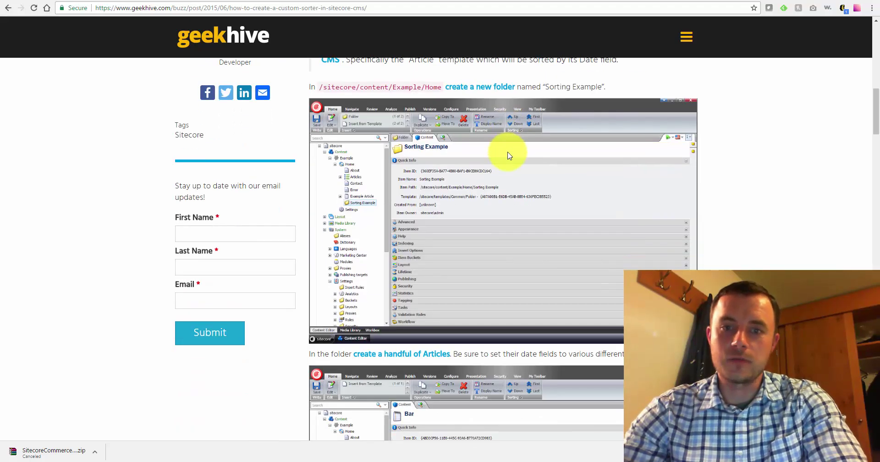
scroll(509, 155, "down", 10)
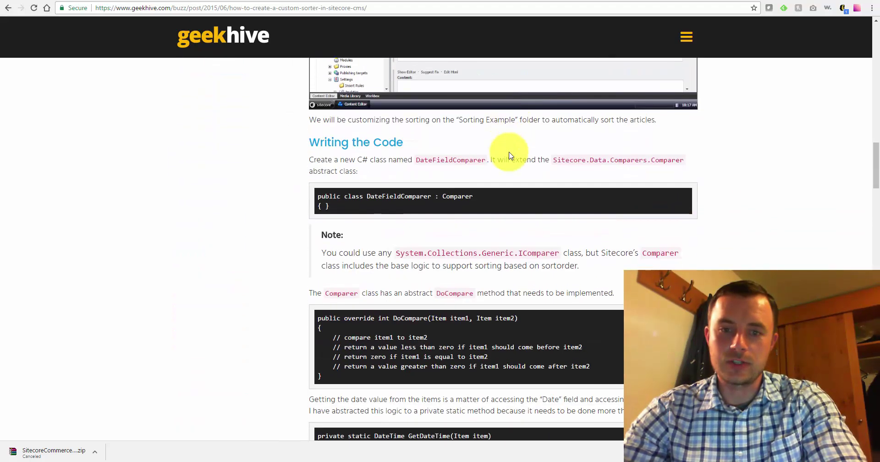
scroll(510, 155, "down", 10)
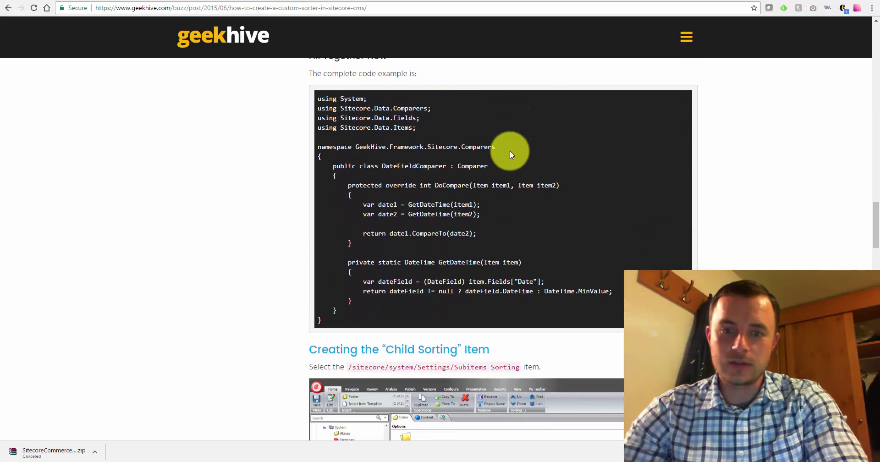
scroll(511, 150, "down", 5)
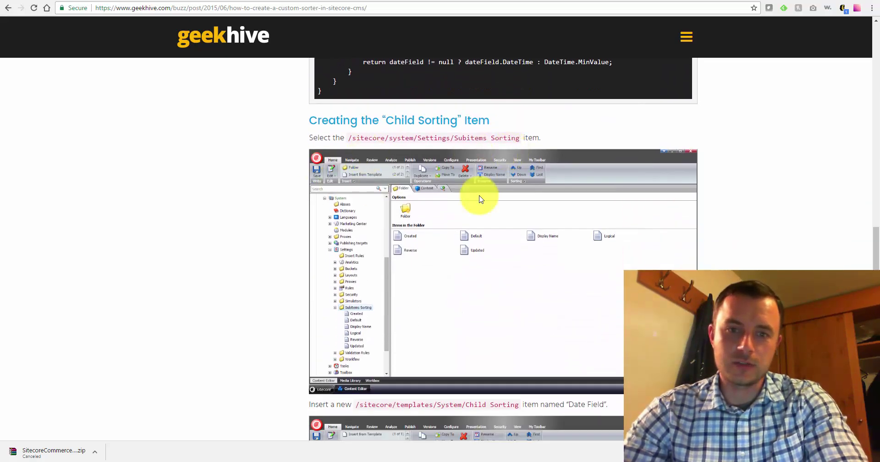
scroll(464, 232, "down", 3)
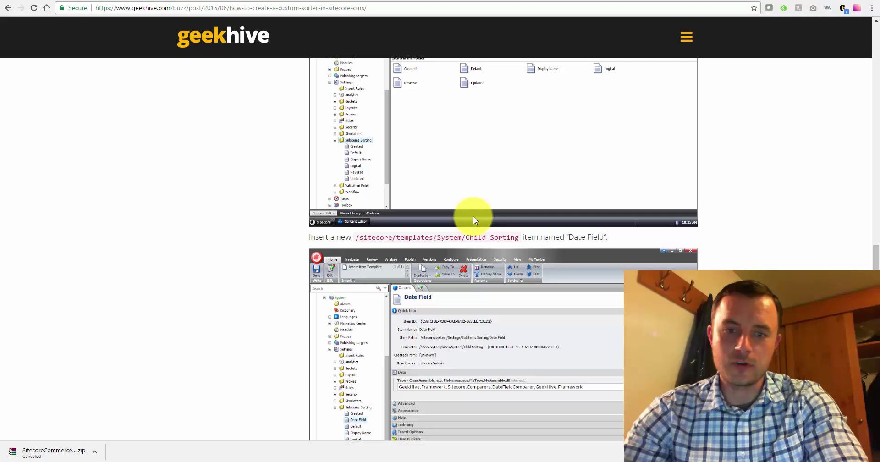
scroll(473, 217, "down", 5)
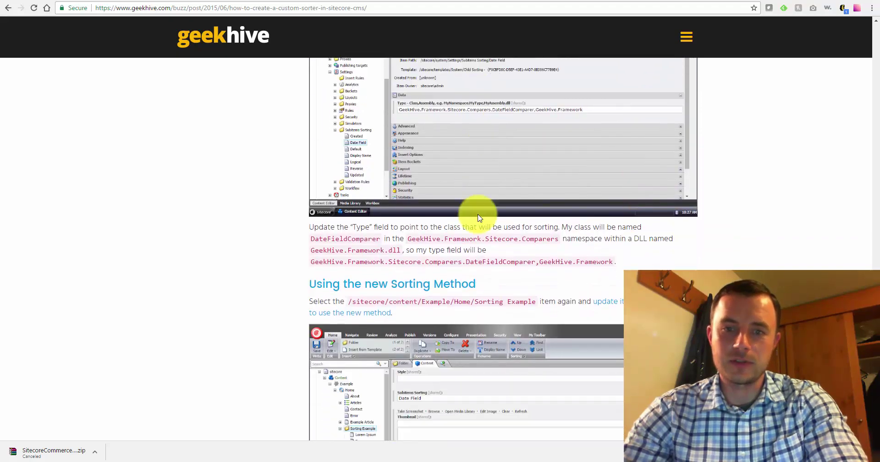
scroll(478, 218, "down", 1)
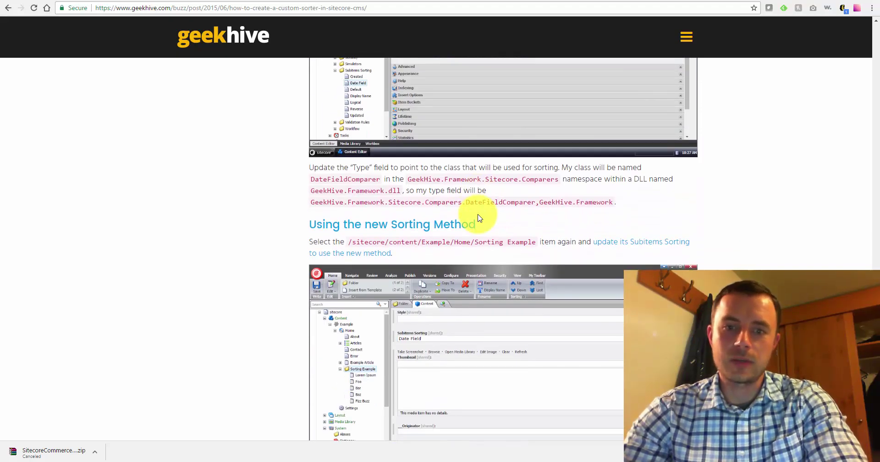
scroll(480, 218, "down", 1)
scroll(480, 217, "down", 3)
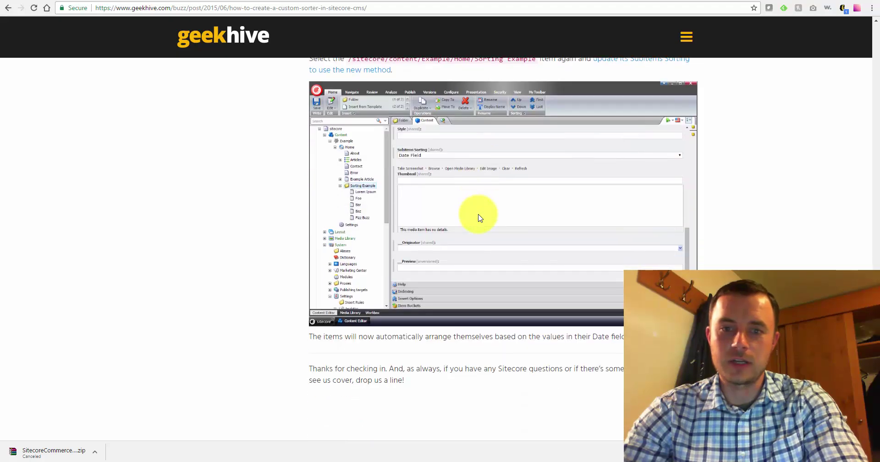
scroll(480, 217, "down", 2)
scroll(480, 216, "up", 5)
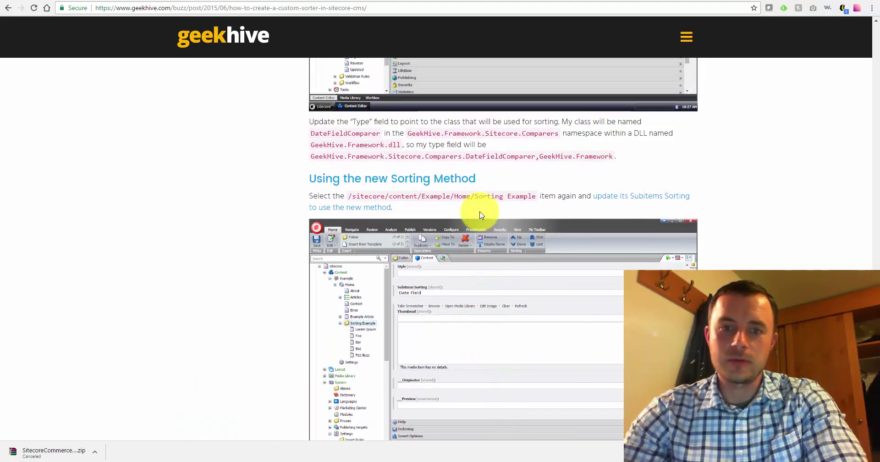
scroll(481, 215, "up", 10)
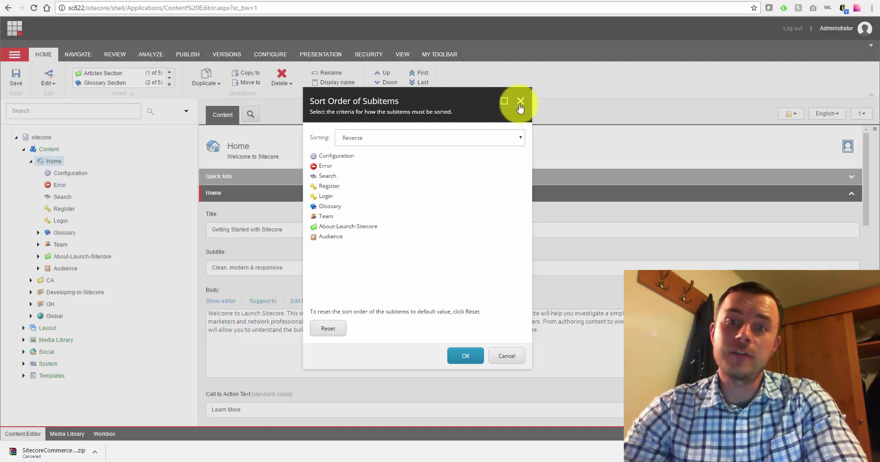
Close the sort-order dialog without changes, leaving Home's children reversed from Configuration to Audience.
left_click(520, 101)
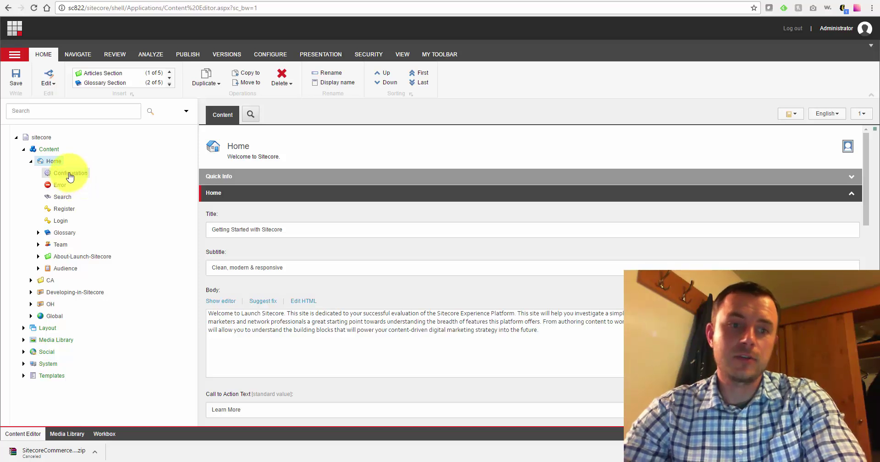